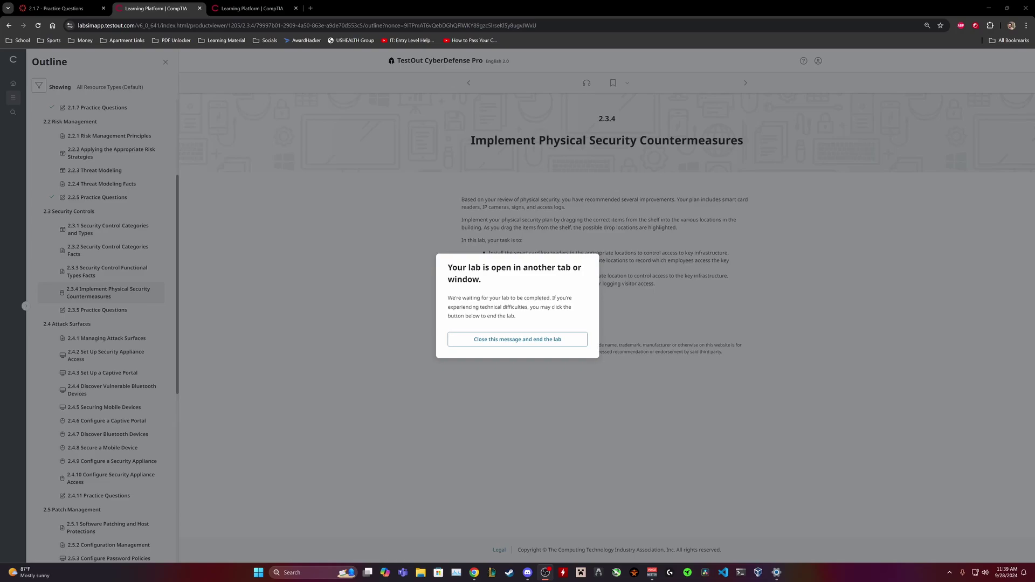
Switch to the third browser tab to bring up the lab's office floor plan.
{"action": "left_click", "coordinate": [252, 9]}
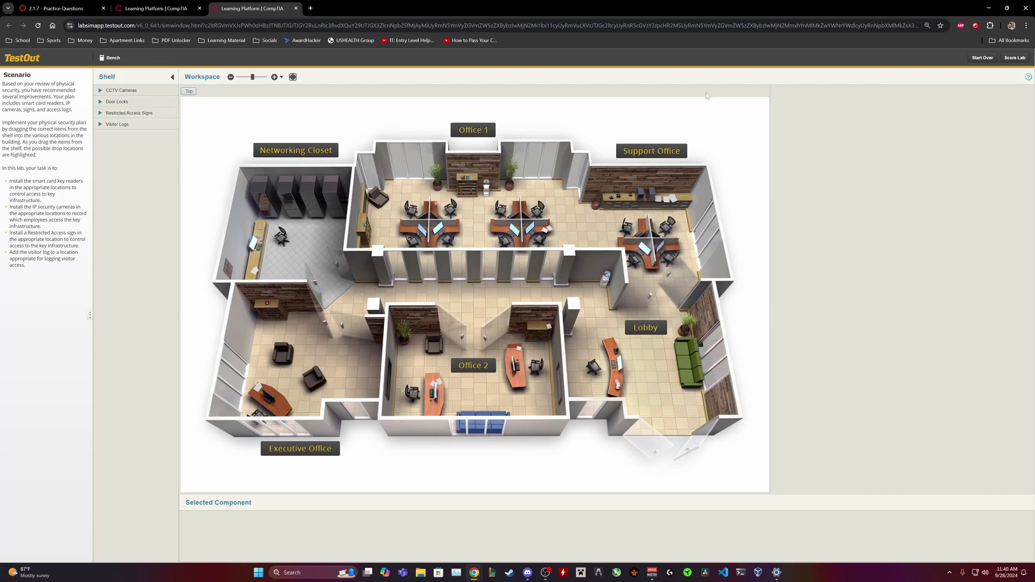
{"action": "left_click", "coordinate": [101, 91]}
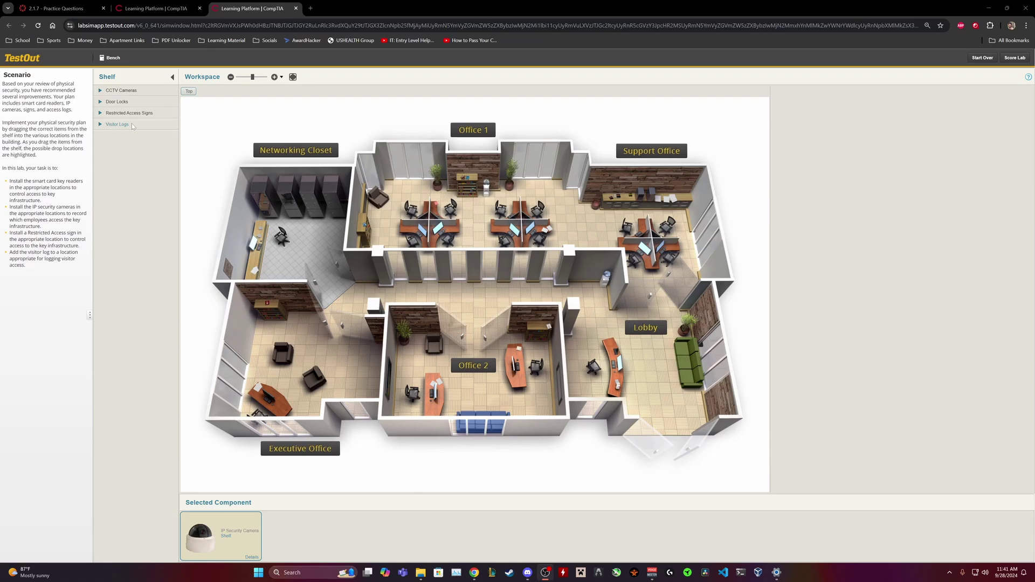
Place a Smart Card Reader from Door Locks at the Networking Closet door.
{"action": "left_click", "coordinate": [101, 113]}
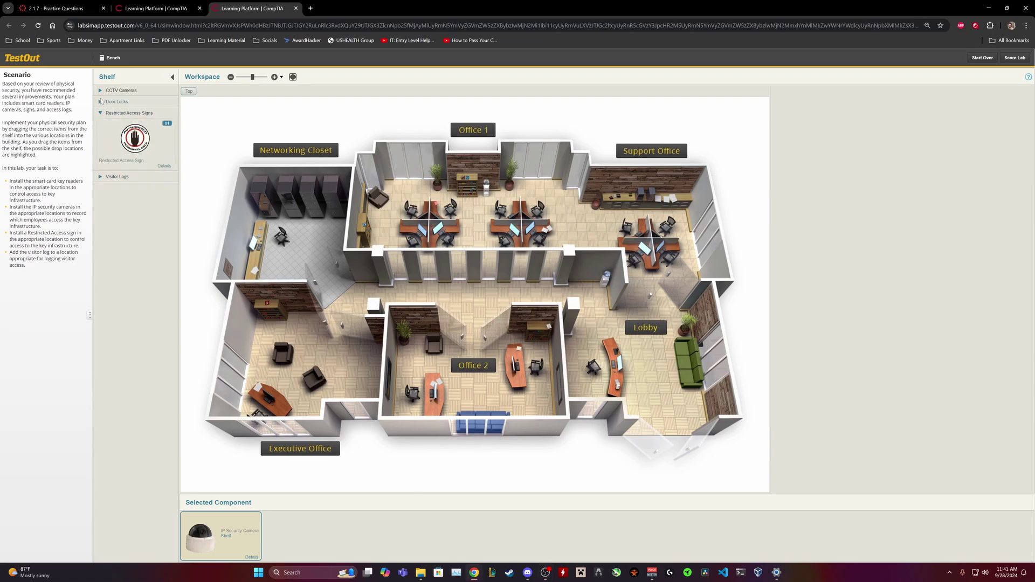
{"action": "left_click", "coordinate": [101, 102]}
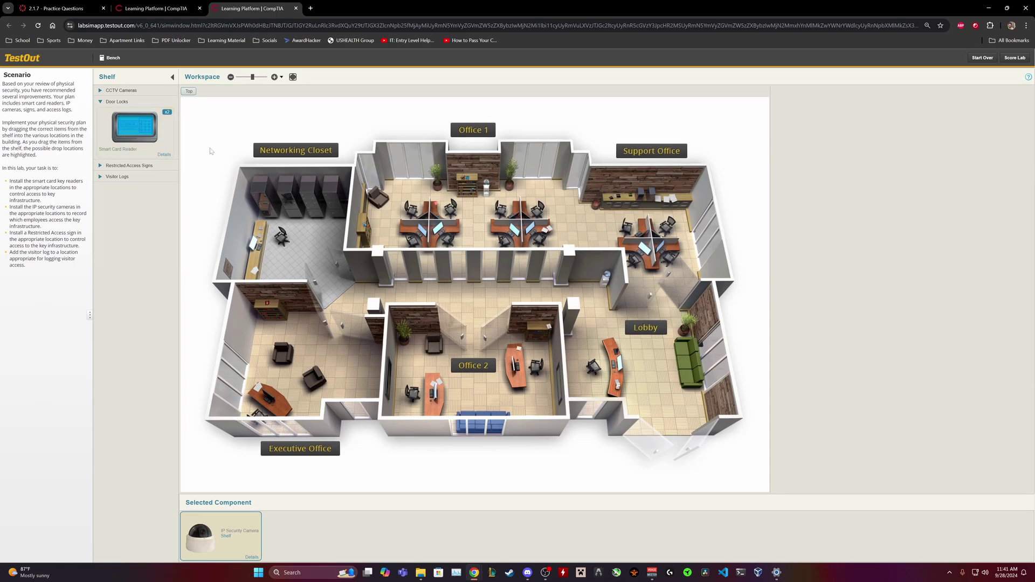
{"action": "left_click_drag", "start_coordinate": [143, 132], "coordinate": [356, 268]}
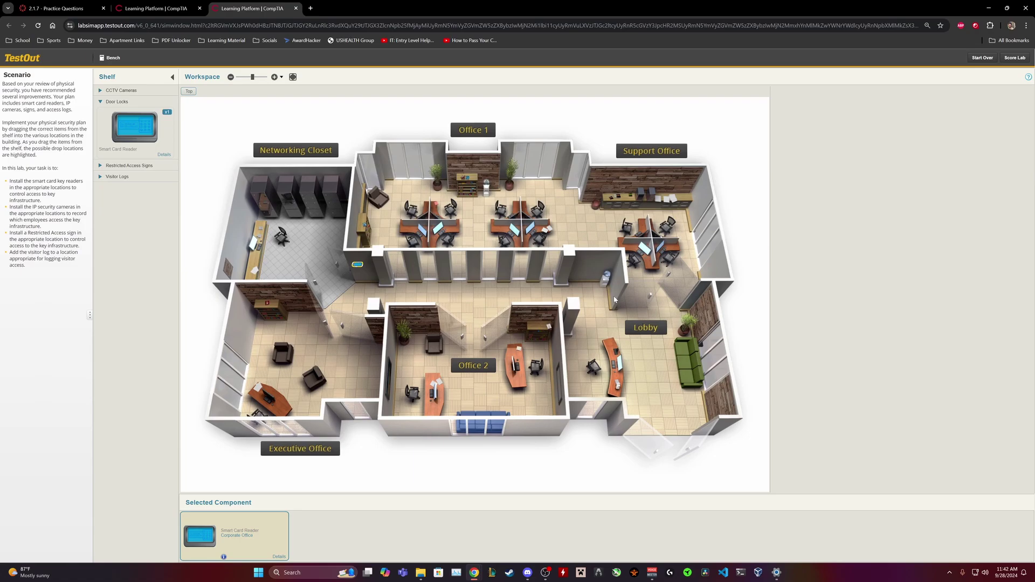
Mount an IP Security Camera from CCTV Cameras in the Networking Closet corner.
{"action": "left_click", "coordinate": [121, 90]}
{"action": "left_click_drag", "start_coordinate": [135, 120], "coordinate": [249, 175]}
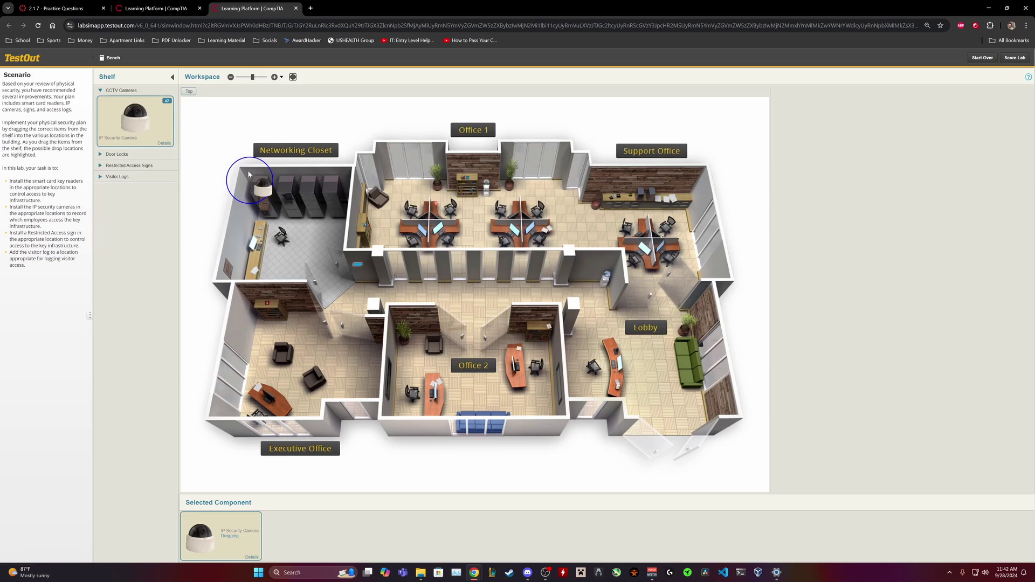
{"action": "left_click_drag", "start_coordinate": [249, 174], "coordinate": [250, 173]}
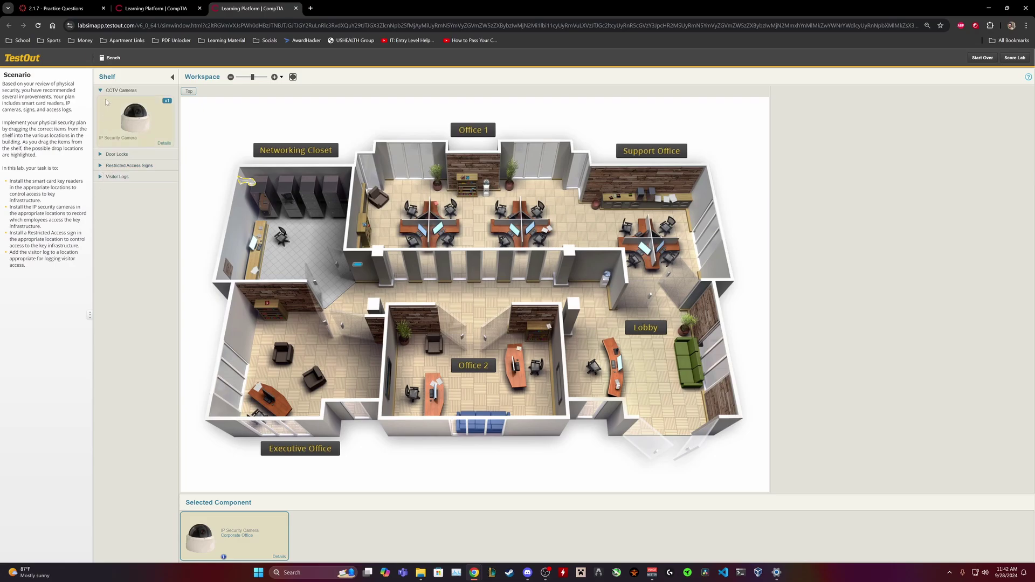
Hang the Restricted Access sign at the Networking Closet door.
{"action": "left_click", "coordinate": [129, 166]}
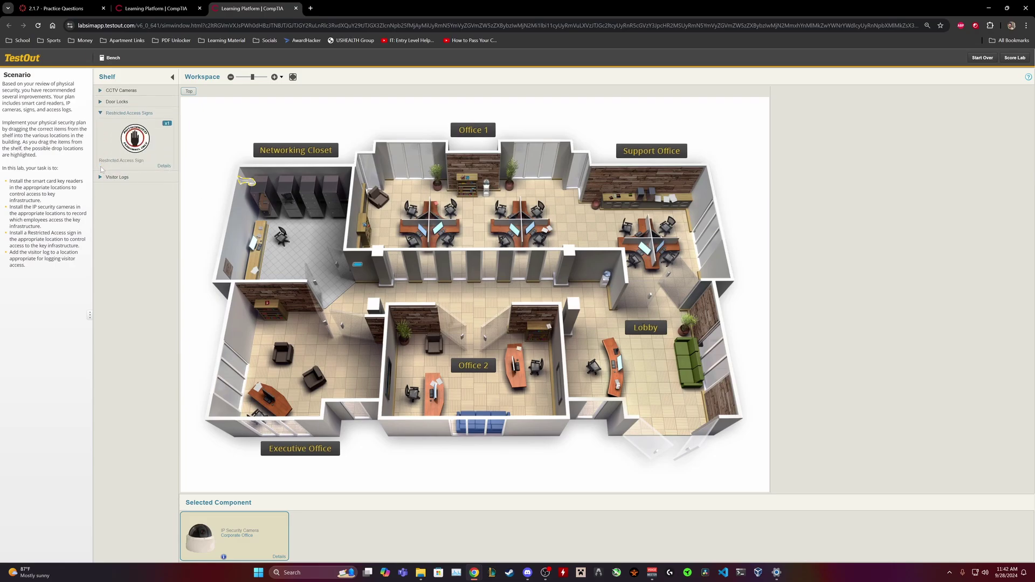
{"action": "left_click", "coordinate": [156, 165]}
{"action": "left_click_drag", "start_coordinate": [157, 165], "coordinate": [338, 268]}
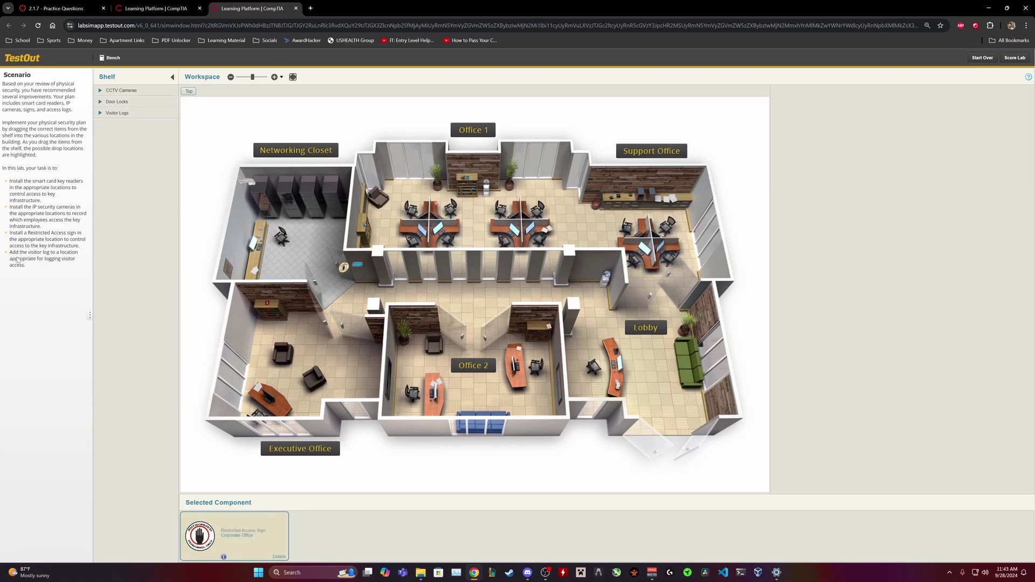
Put the Visitor Log on the Lobby desk and a Smart Card Reader at the Lobby door.
{"action": "left_click", "coordinate": [117, 113]}
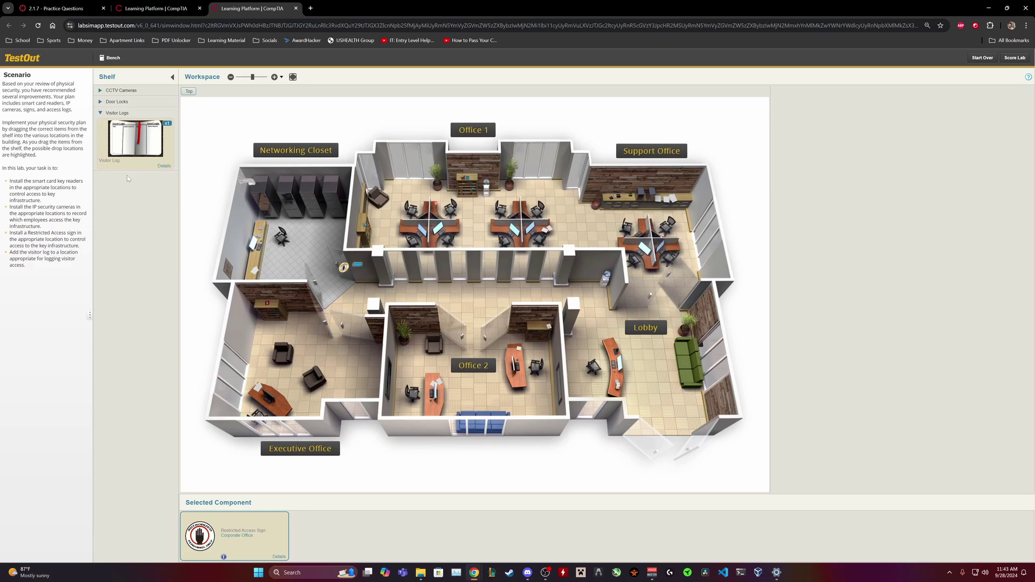
{"action": "left_click_drag", "start_coordinate": [135, 139], "coordinate": [614, 353]}
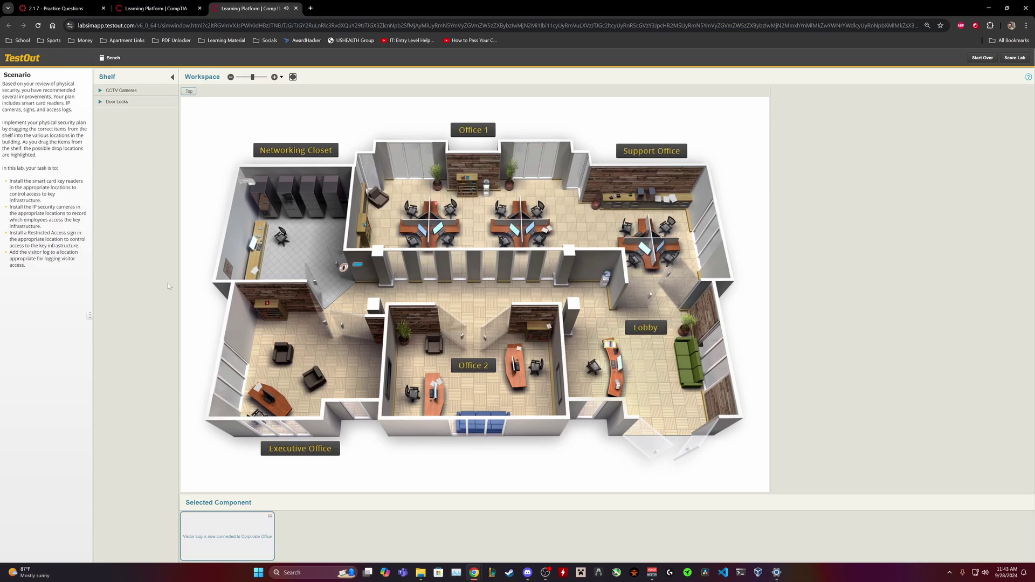
{"action": "left_click", "coordinate": [99, 103]}
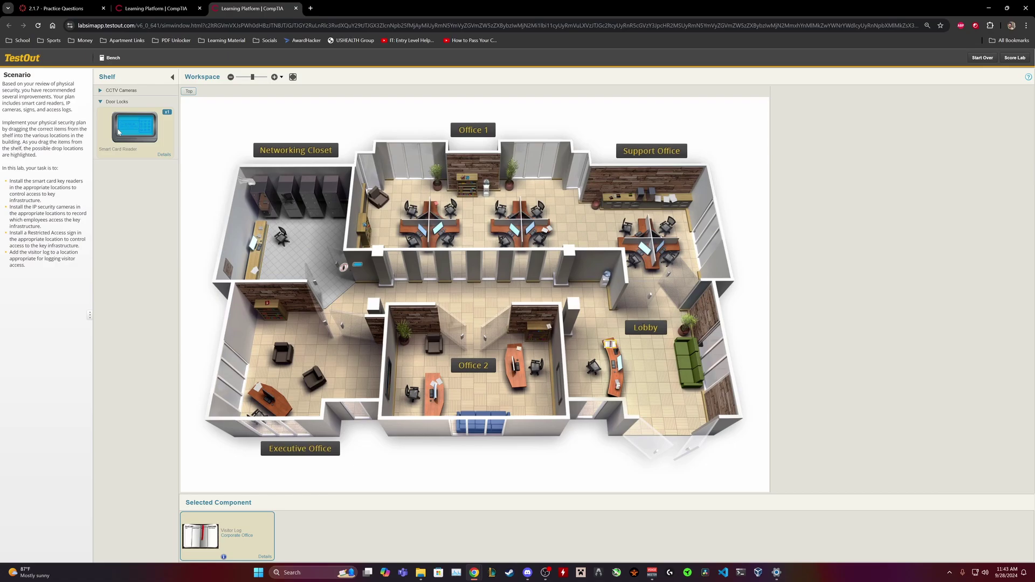
{"action": "left_click_drag", "start_coordinate": [118, 133], "coordinate": [697, 298]}
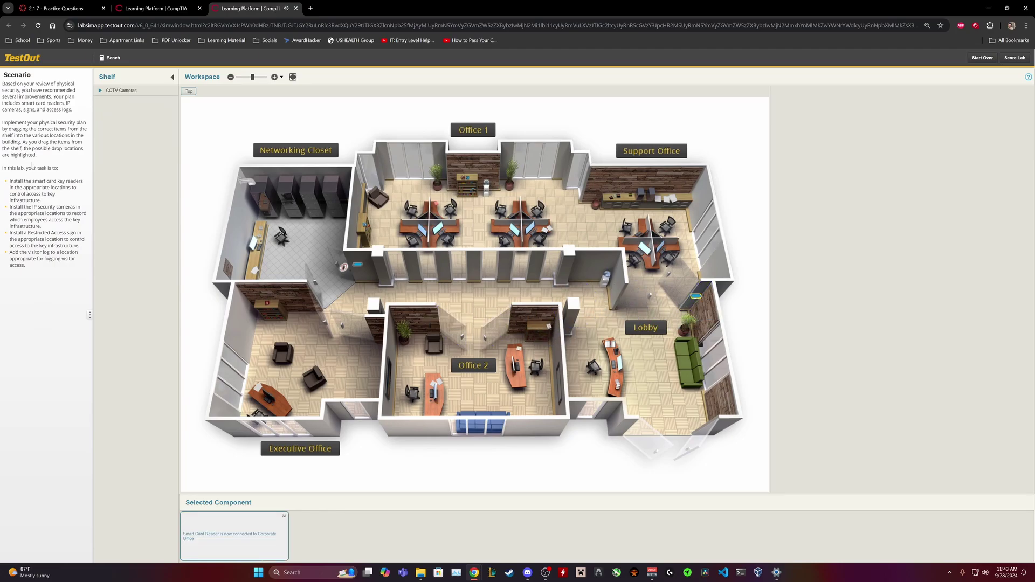
Mount the remaining IP camera on the hallway wall near the Lobby and move the closet camera.
{"action": "left_click", "coordinate": [106, 92]}
{"action": "left_click_drag", "start_coordinate": [115, 119], "coordinate": [639, 300]}
{"action": "left_click_drag", "start_coordinate": [101, 119], "coordinate": [585, 306]}
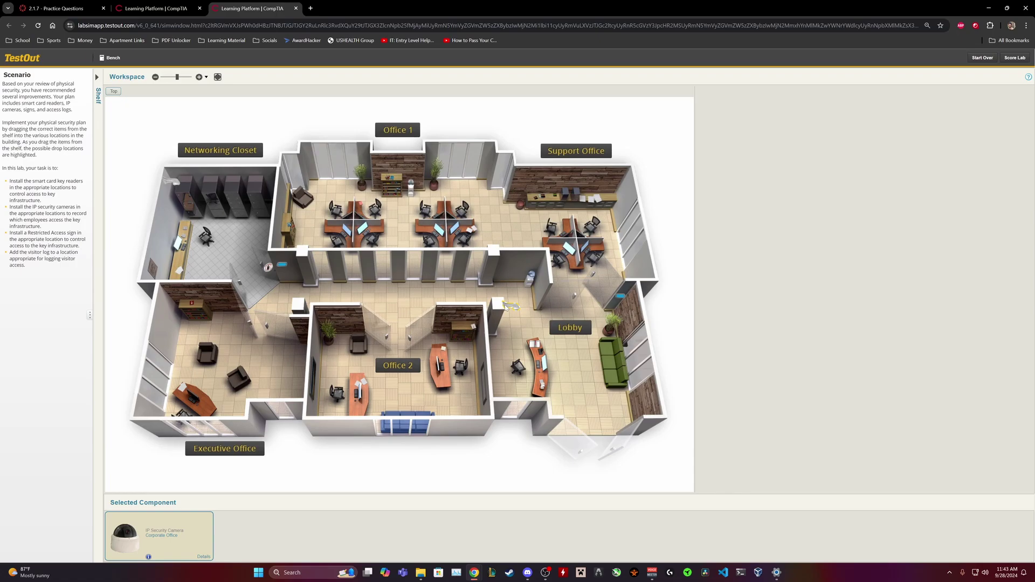
{"action": "left_click_drag", "start_coordinate": [174, 182], "coordinate": [287, 305]}
Score the lab (2/4, Not Passed) and expand the failed card reader and camera checks.
{"action": "left_click", "coordinate": [1014, 59]}
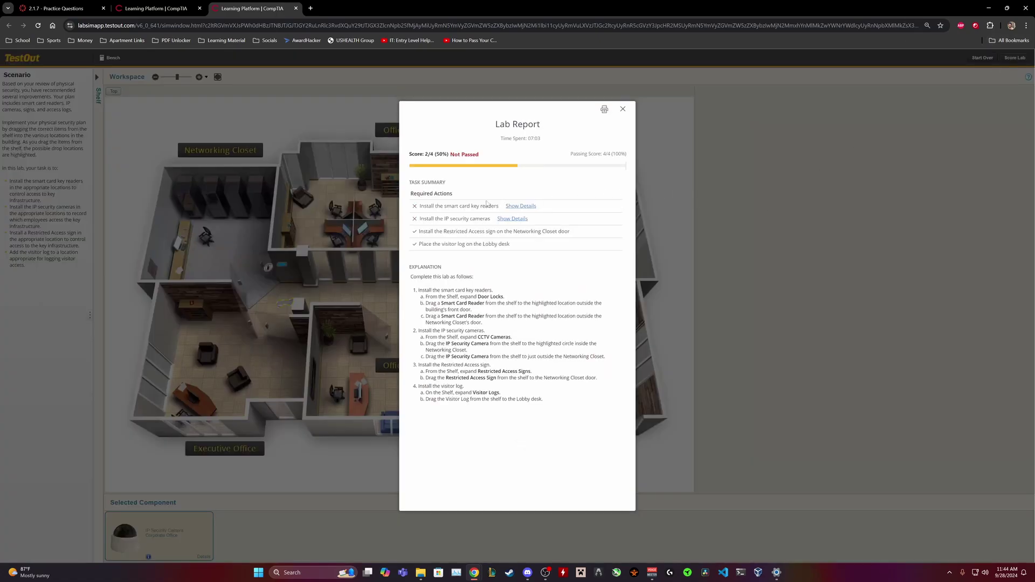
{"action": "left_click", "coordinate": [520, 206]}
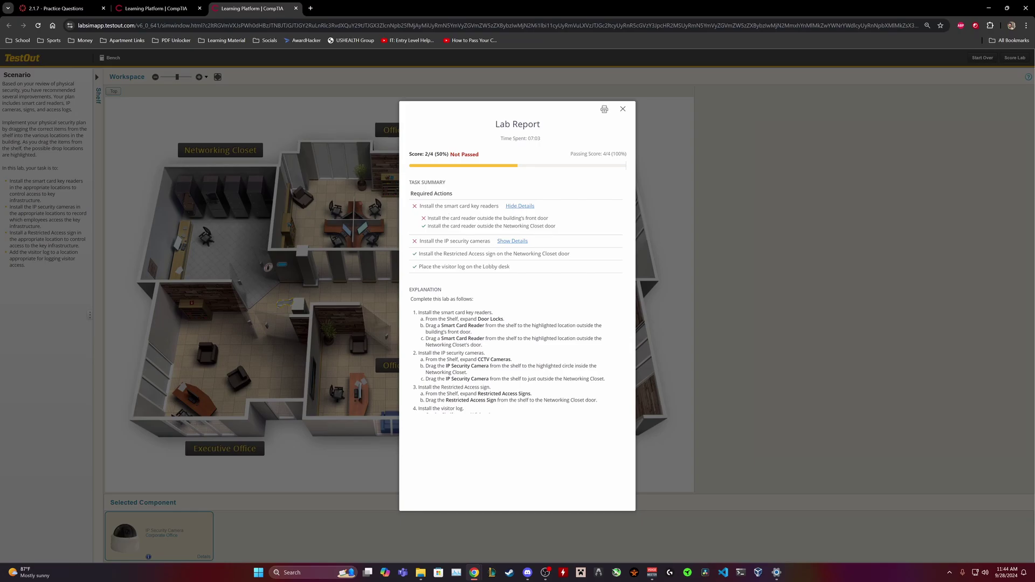
{"action": "left_click_drag", "start_coordinate": [420, 241], "coordinate": [455, 254]}
{"action": "left_click", "coordinate": [510, 242]}
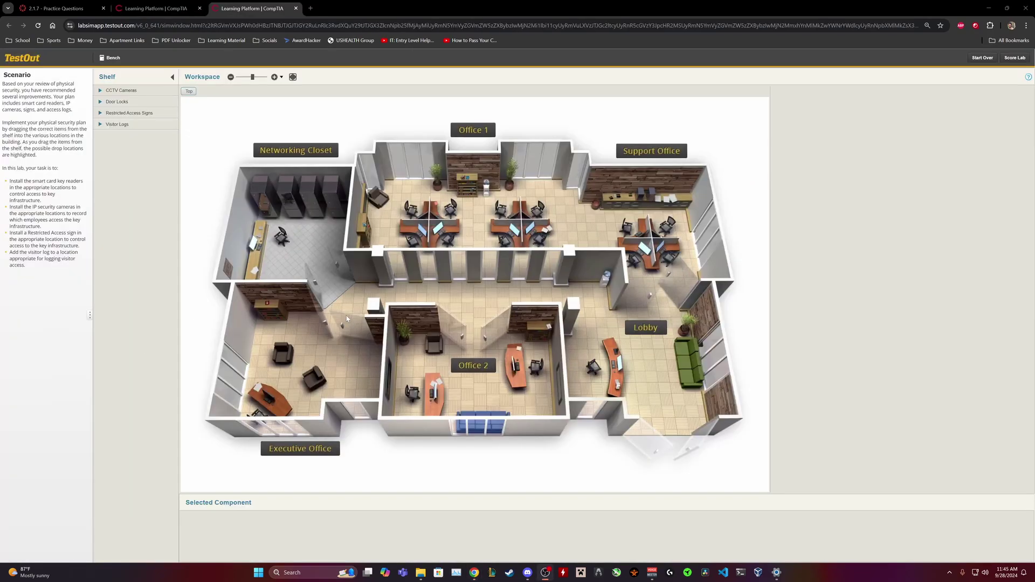
Place one IP camera inside the Networking Closet and the other just outside it.
{"action": "left_click", "coordinate": [103, 91]}
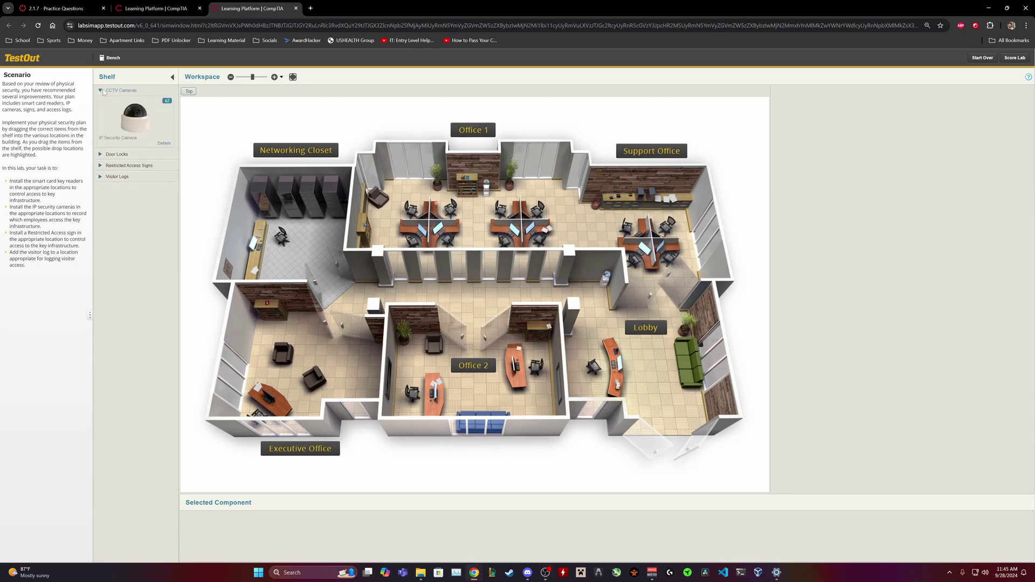
{"action": "left_click_drag", "start_coordinate": [141, 121], "coordinate": [238, 183]}
{"action": "left_click_drag", "start_coordinate": [135, 118], "coordinate": [360, 296]}
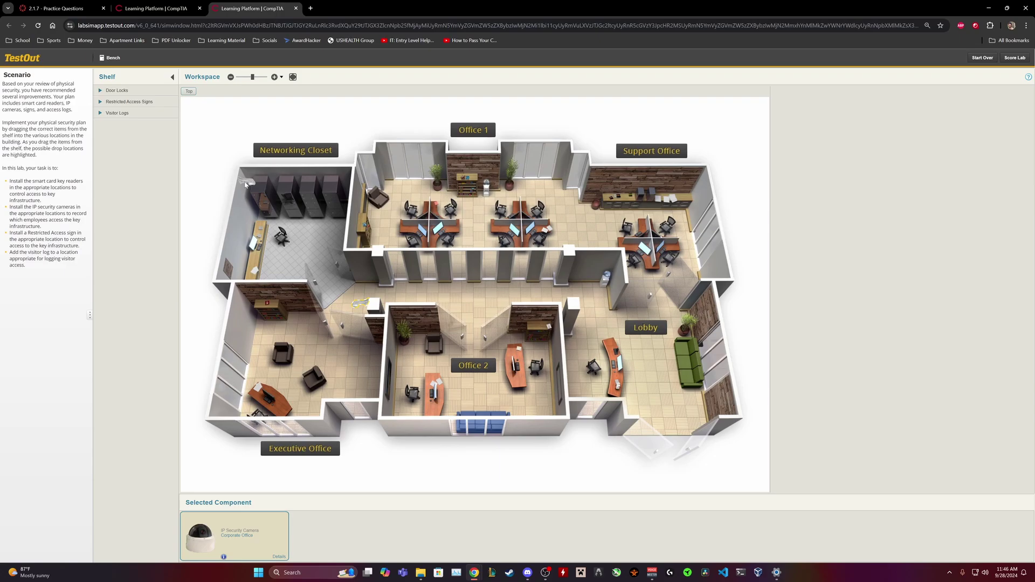
Install smart card readers at the Networking Closet door and the building's front door.
{"action": "left_click", "coordinate": [117, 90]}
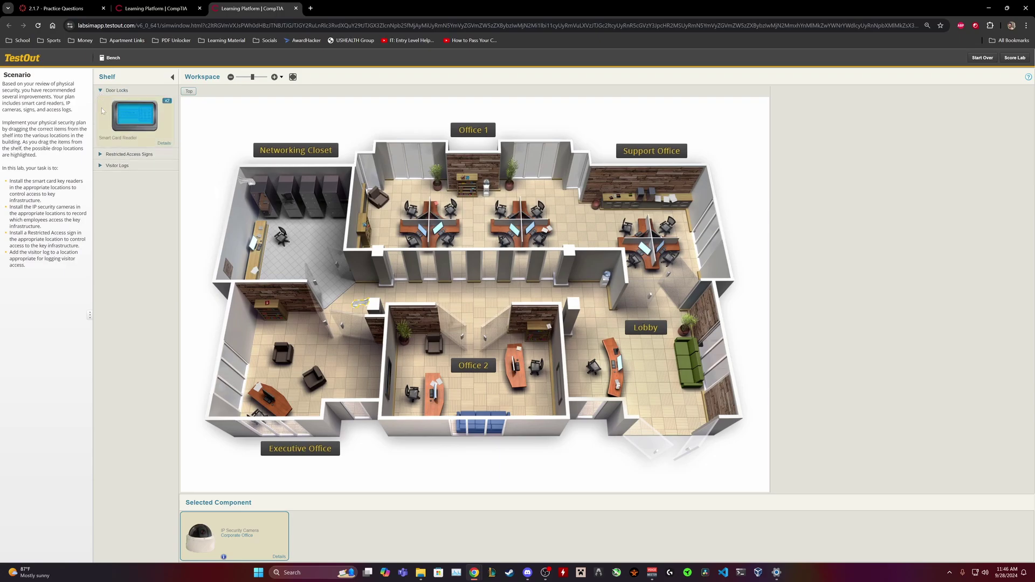
{"action": "left_click_drag", "start_coordinate": [135, 116], "coordinate": [352, 271]}
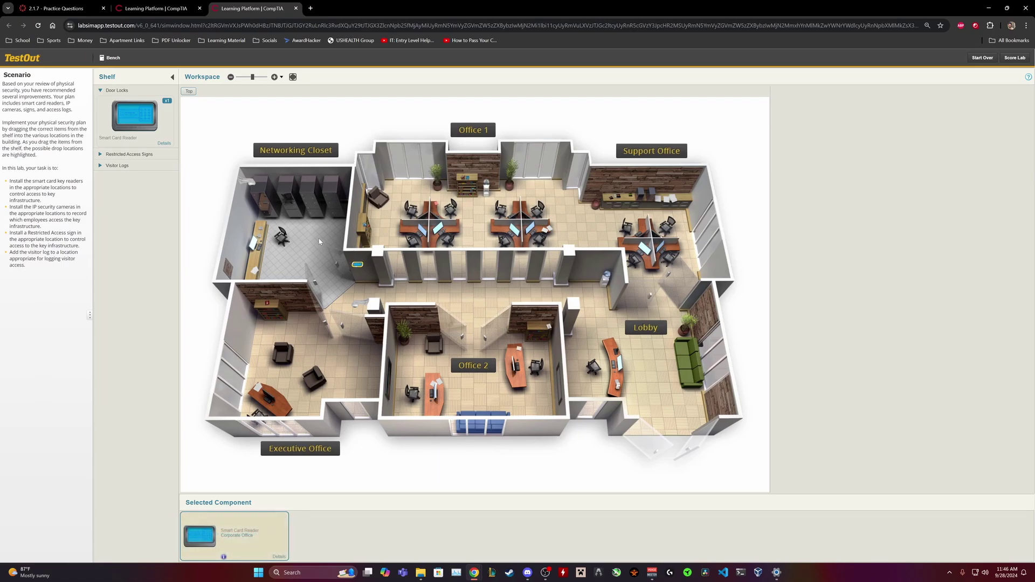
{"action": "left_click_drag", "start_coordinate": [154, 116], "coordinate": [746, 437]}
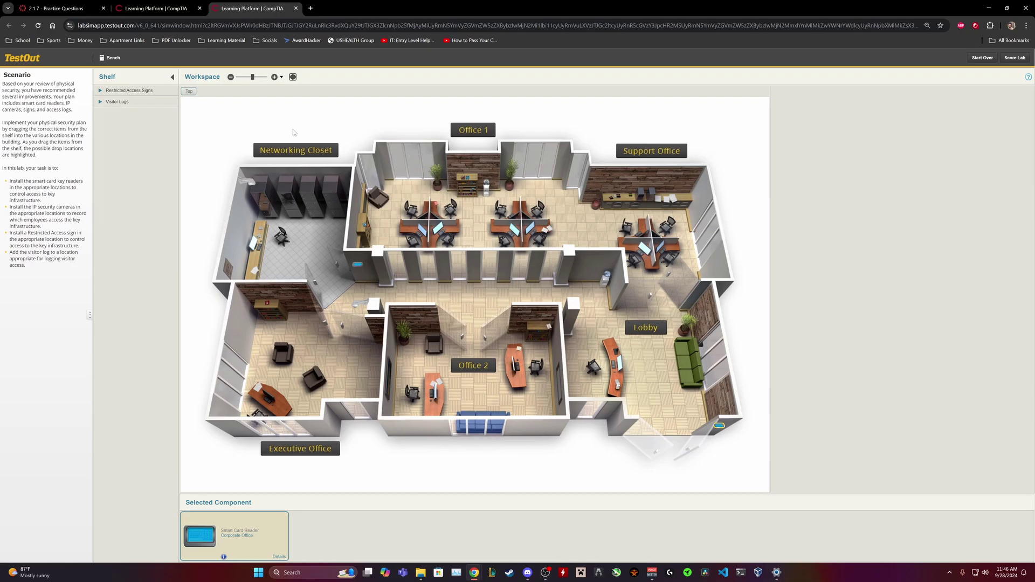
Hang the Restricted Access sign on the closet door and put the visitor log on the Lobby desk.
{"action": "left_click", "coordinate": [108, 92]}
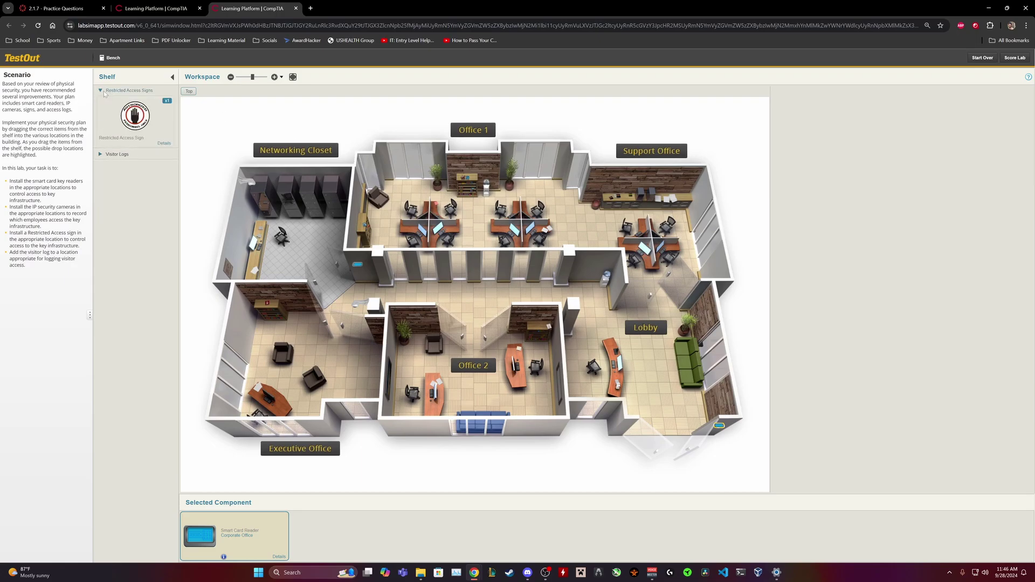
{"action": "left_click_drag", "start_coordinate": [135, 116], "coordinate": [343, 266]}
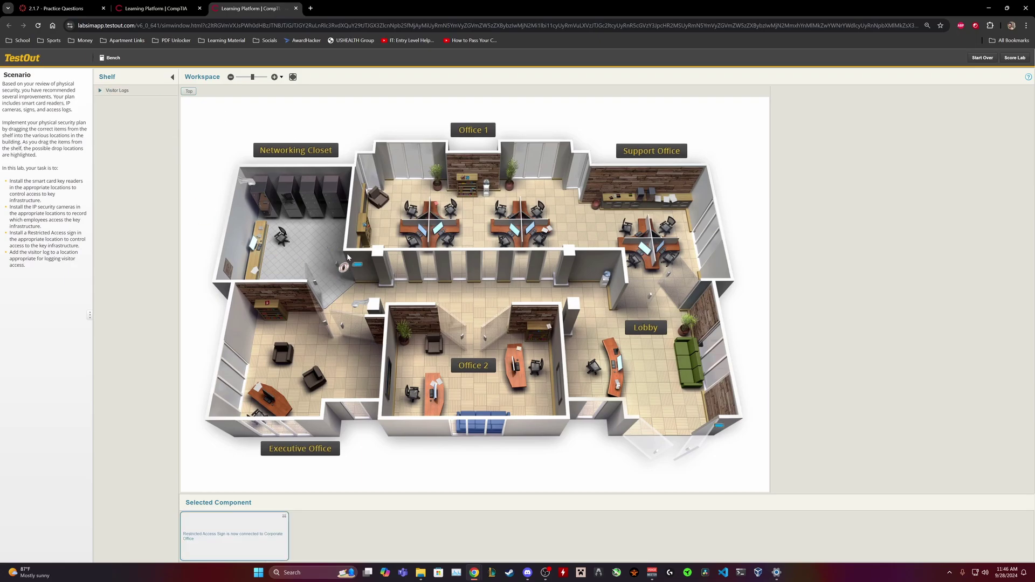
{"action": "left_click", "coordinate": [107, 90]}
{"action": "left_click_drag", "start_coordinate": [135, 115], "coordinate": [607, 361]}
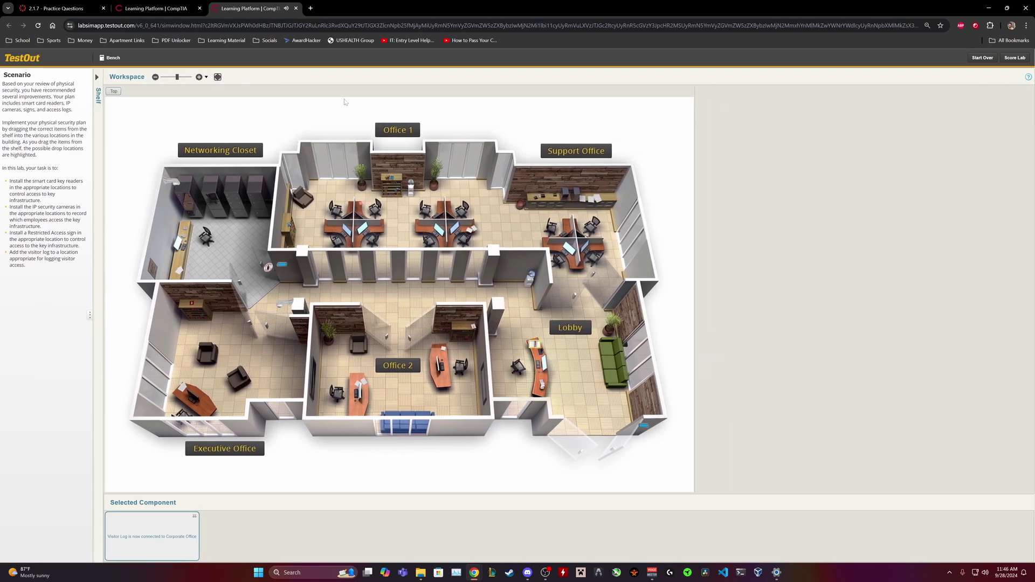
Score the lab at 4/4 (100%) Pass, review each task's details, then return to the course page tab.
{"action": "left_click", "coordinate": [1014, 58]}
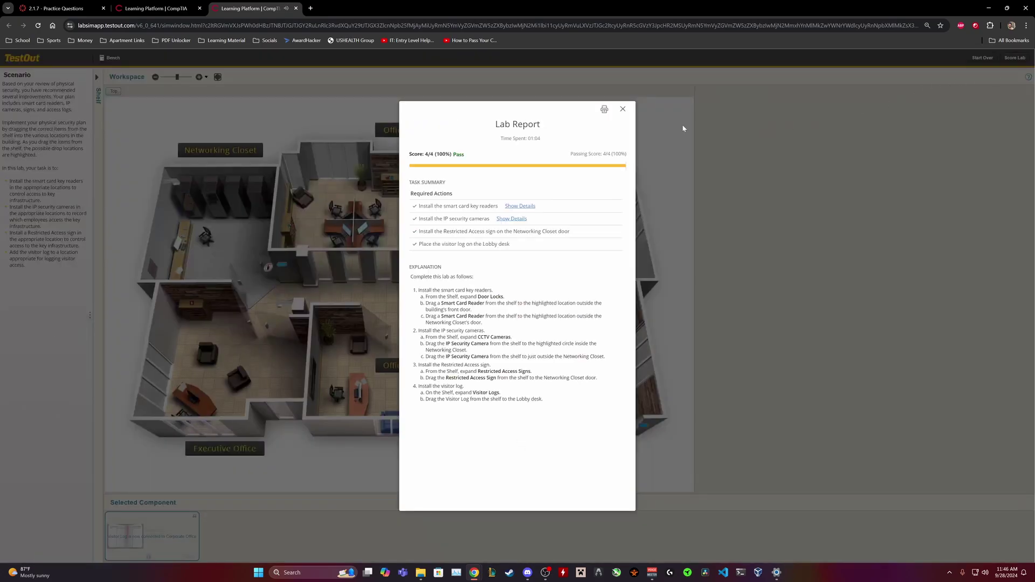
{"action": "left_click", "coordinate": [519, 206]}
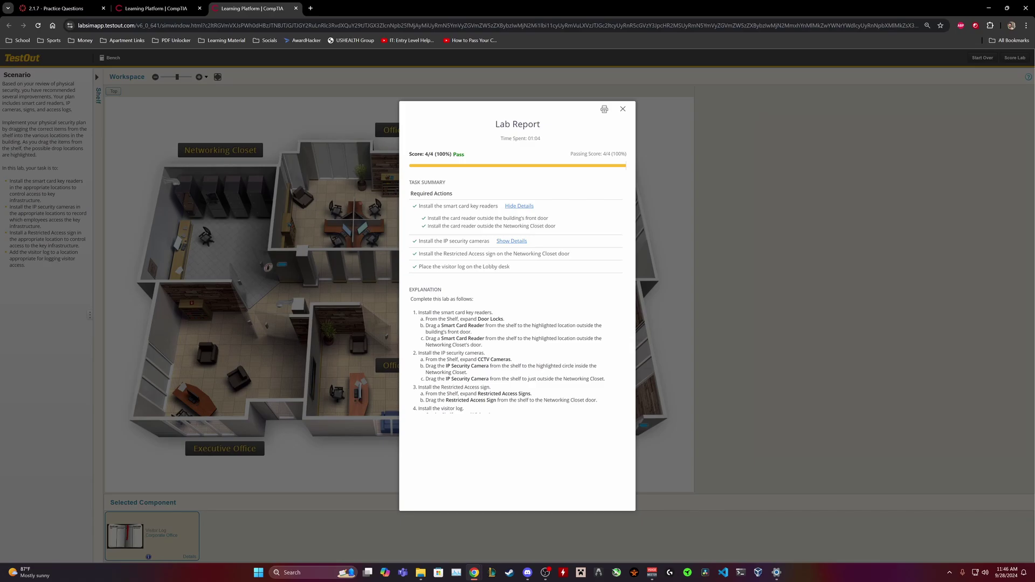
{"action": "left_click", "coordinate": [511, 241]}
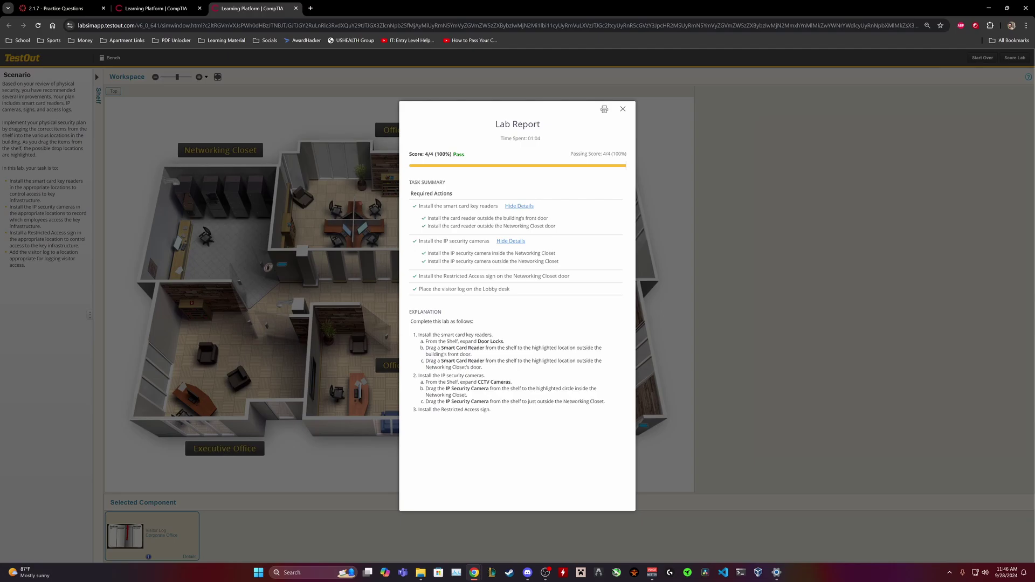
{"action": "left_click_drag", "start_coordinate": [418, 276], "coordinate": [557, 276]}
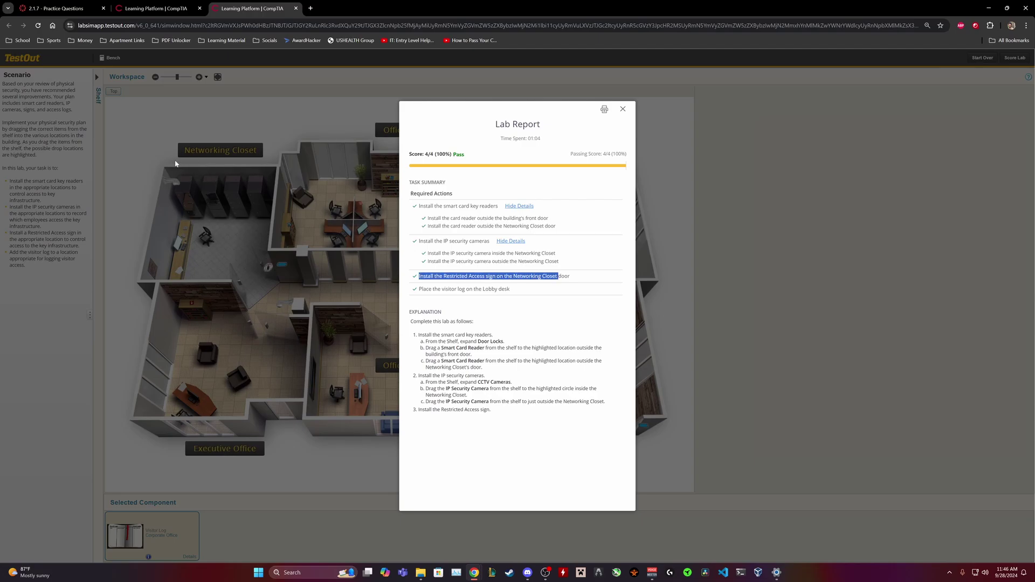
{"action": "left_click_drag", "start_coordinate": [426, 289], "coordinate": [485, 289]}
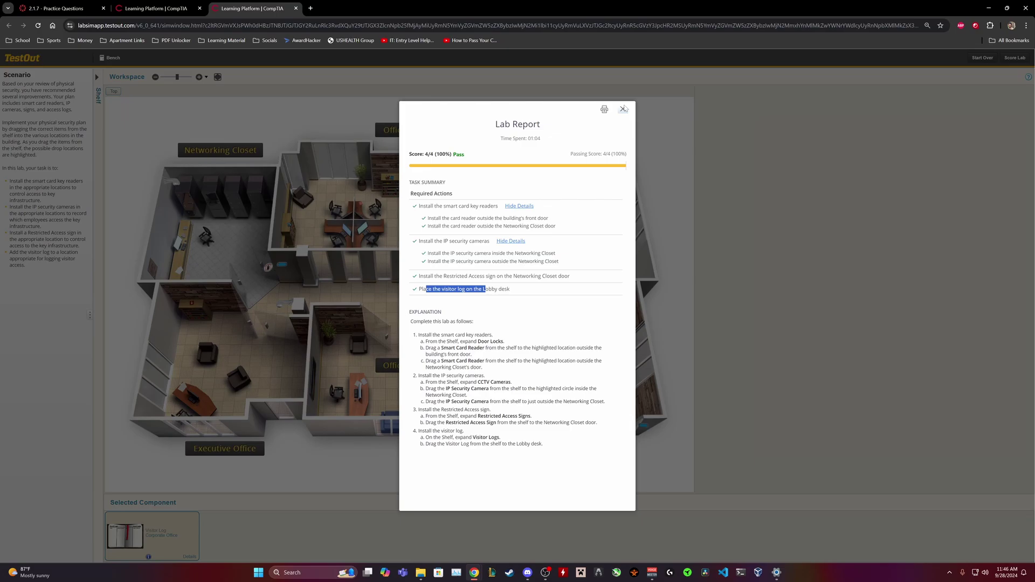
{"action": "left_click", "coordinate": [156, 8]}
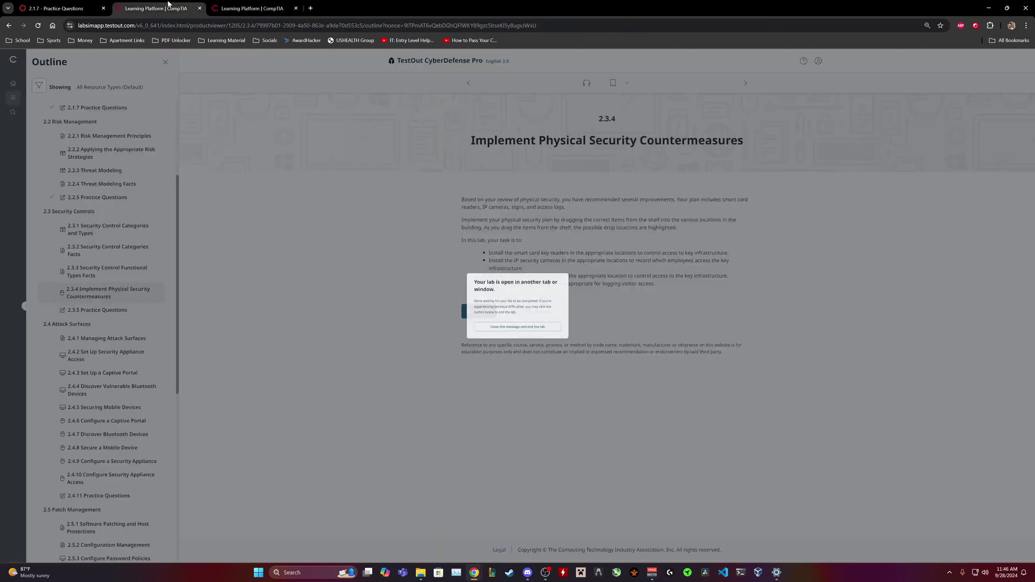